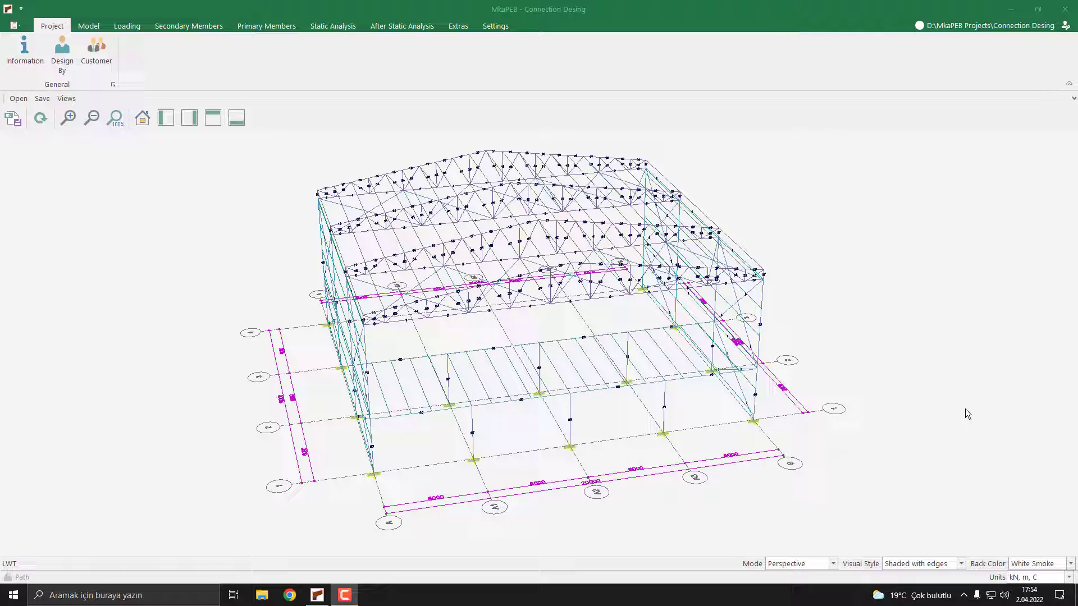
Step: Switch to the After Static Analysis ribbon tab to expose Connection Analyzer, Cost Estimation and 3D Model
{"action": "left_click", "coordinate": [405, 28]}
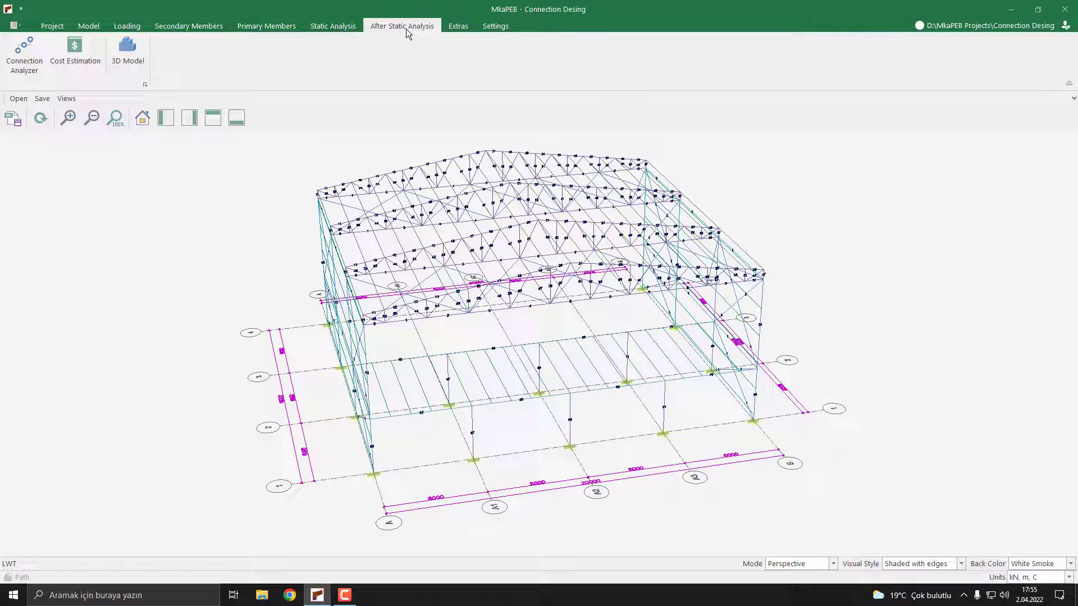
Step: Open the Cost Estimation window and display the xz-2 Nodes & Frames static model
{"action": "left_click", "coordinate": [64, 65]}
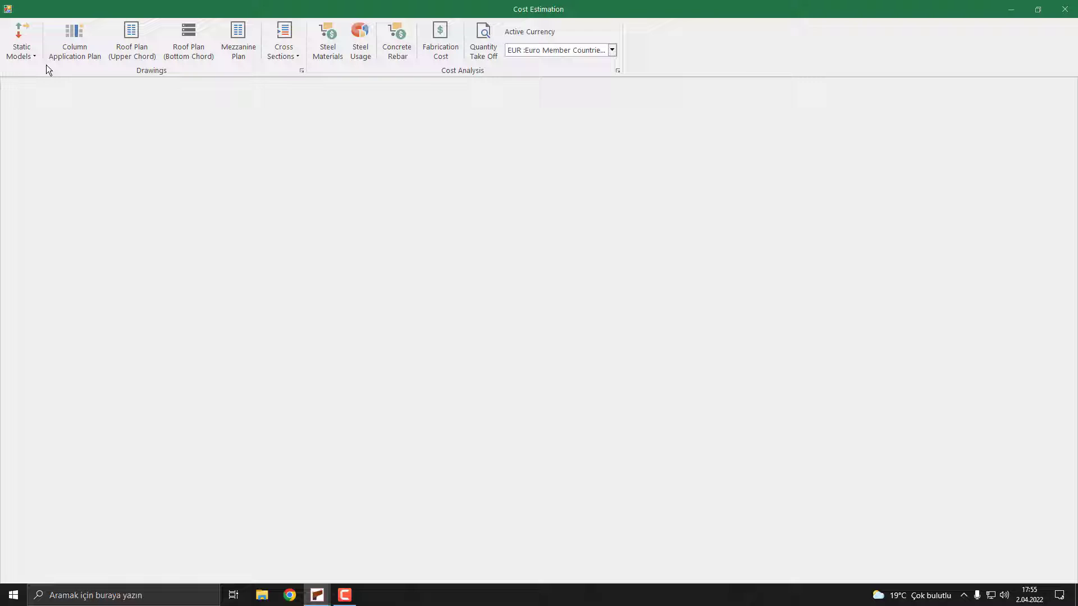
{"action": "left_click", "coordinate": [33, 58]}
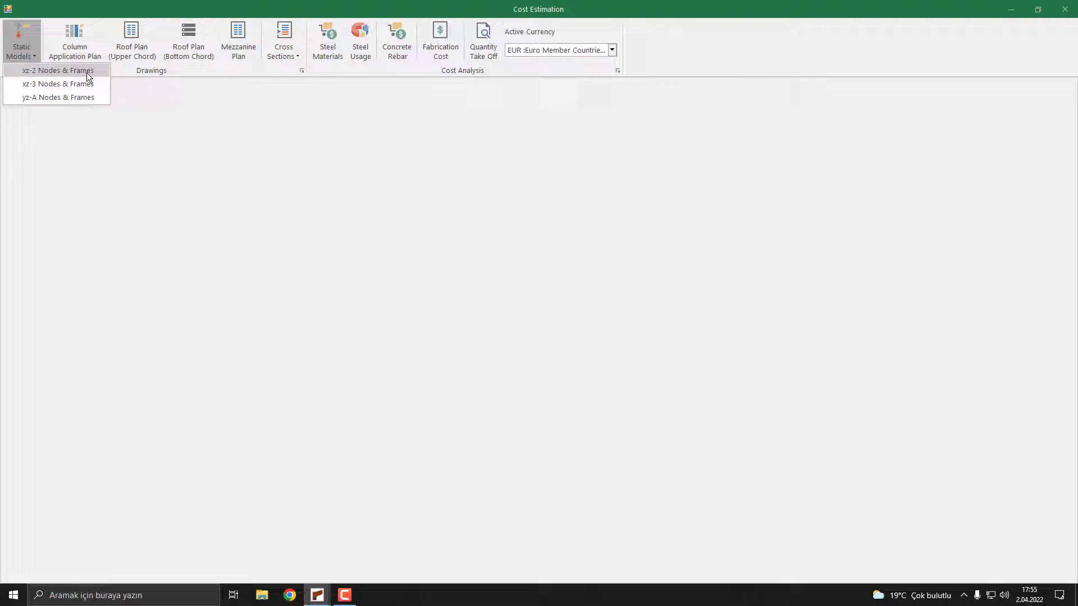
{"action": "left_click", "coordinate": [87, 72]}
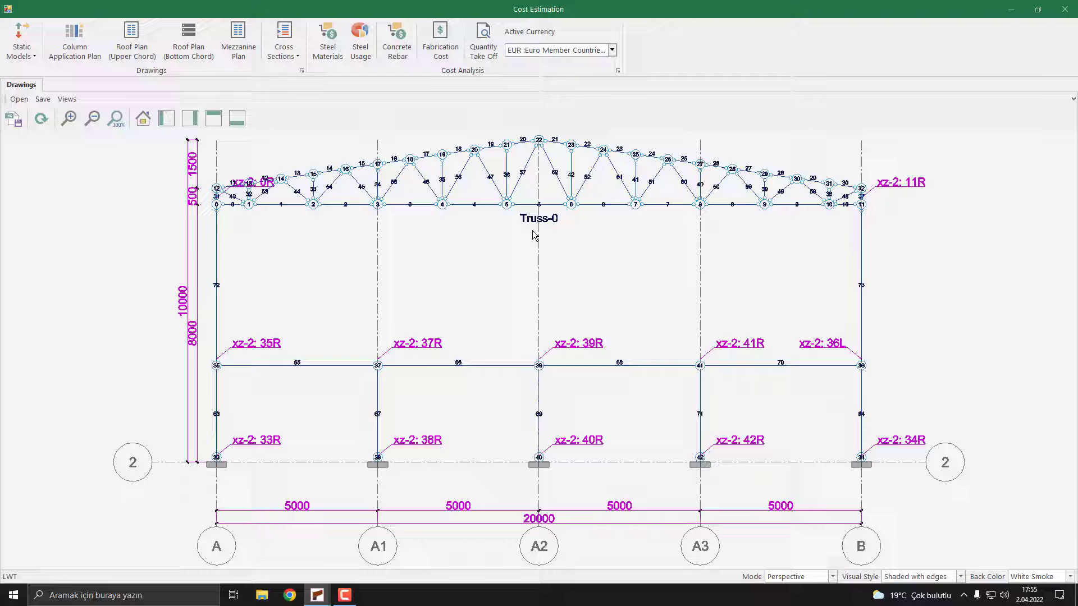
Step: Switch the static model drawing to xz-3, then to yz-A Nodes & Frames
{"action": "left_click", "coordinate": [21, 42]}
{"action": "left_click", "coordinate": [53, 85]}
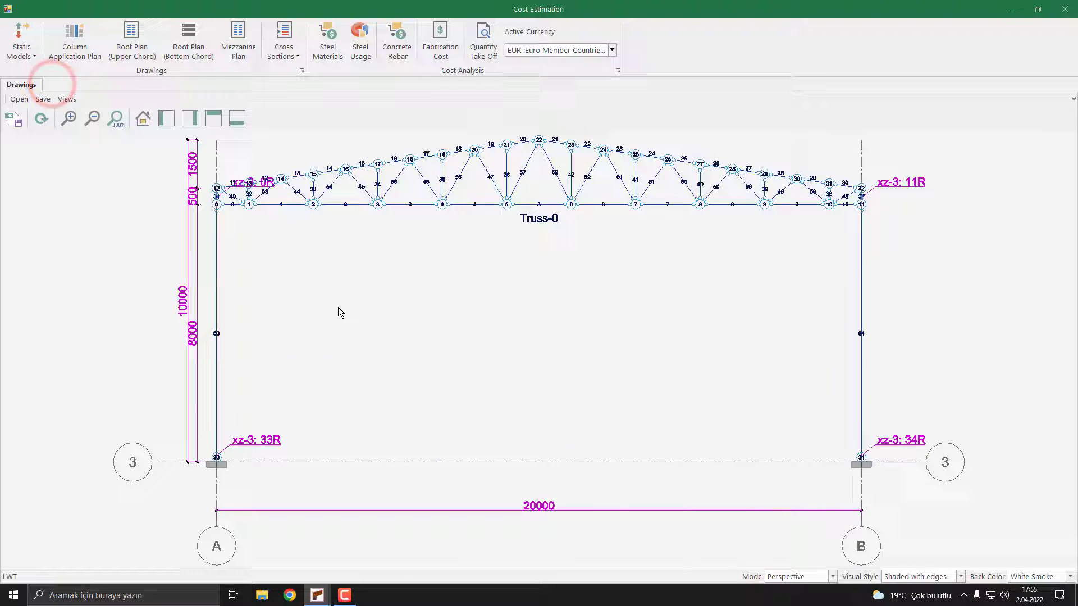
{"action": "left_click", "coordinate": [27, 52]}
{"action": "left_click", "coordinate": [46, 98]}
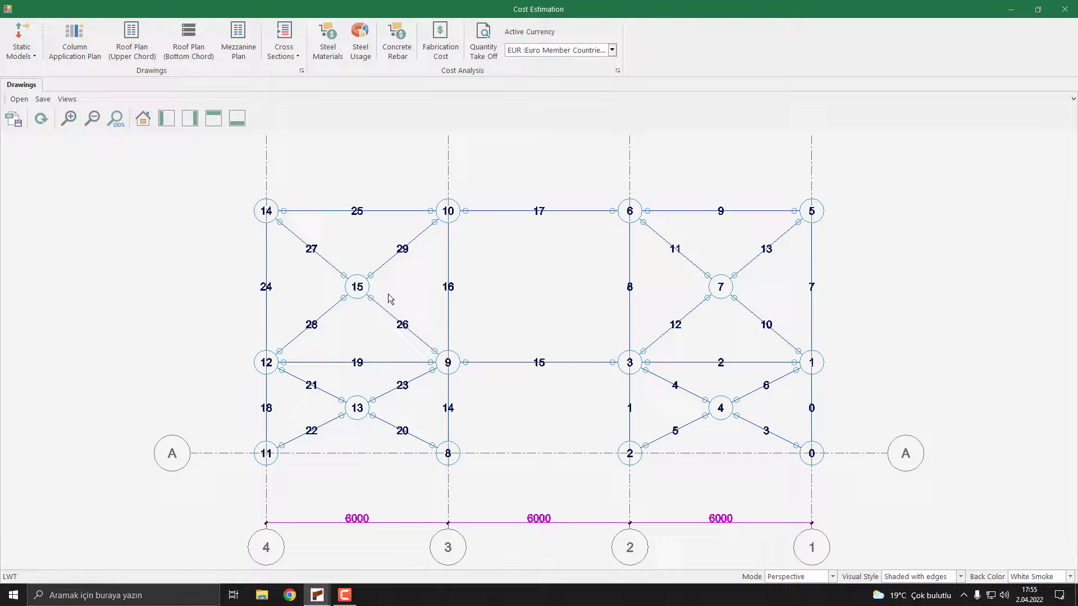
Step: View the column application plan and upper- and bottom-chord roof plans, ending on the mezzanine plan
{"action": "left_click", "coordinate": [88, 56]}
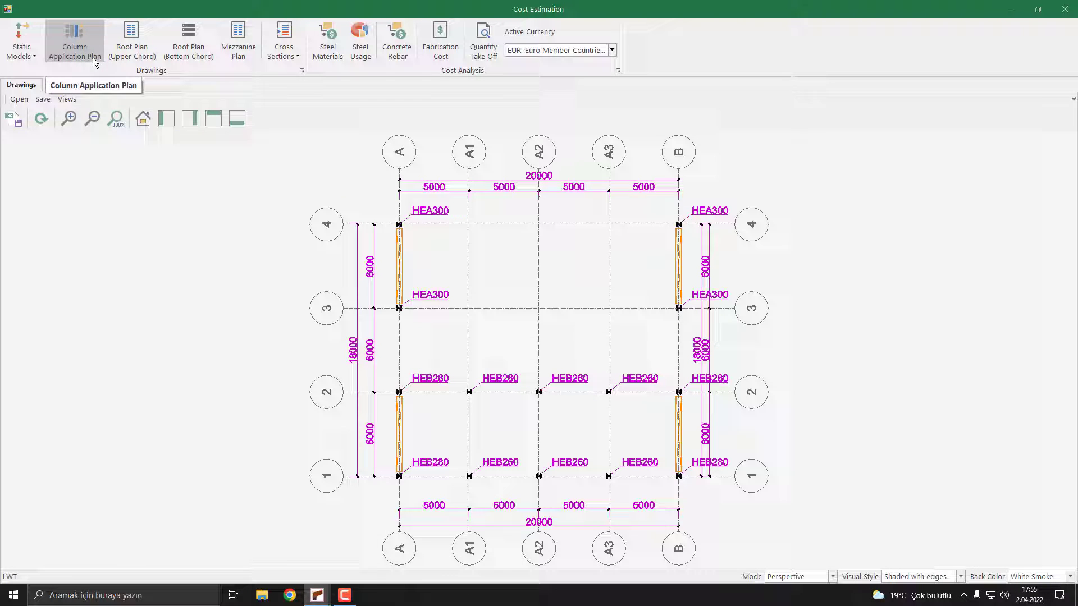
{"action": "scroll", "coordinate": [560, 299], "scroll_direction": "up", "scroll_amount": 2}
{"action": "scroll", "coordinate": [616, 261], "scroll_direction": "down", "scroll_amount": 2}
{"action": "middle_click_drag", "start_coordinate": [616, 260], "coordinate": [575, 293]}
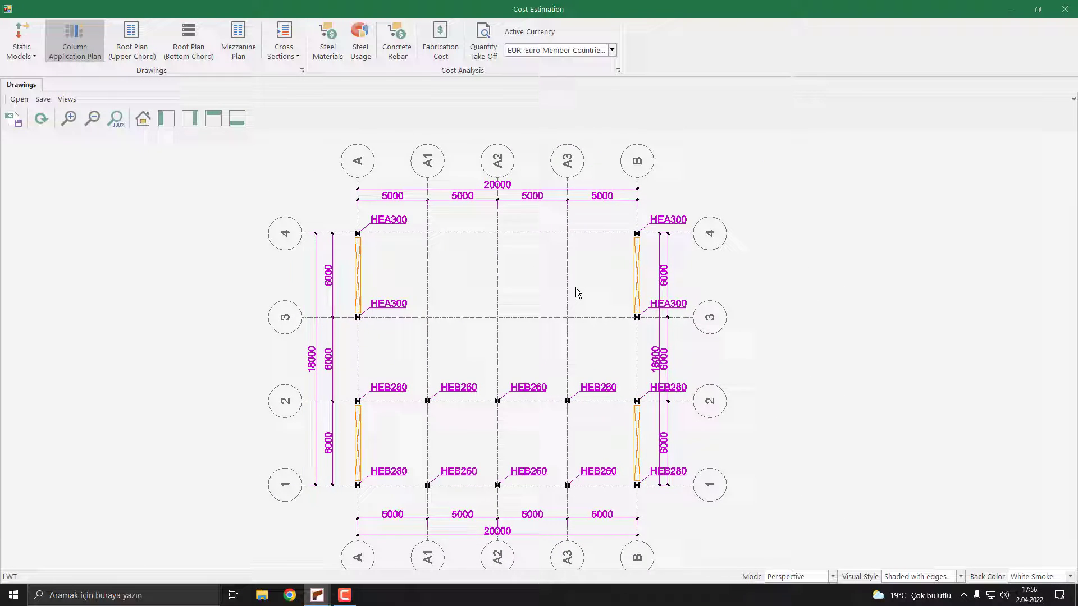
{"action": "left_click", "coordinate": [143, 56]}
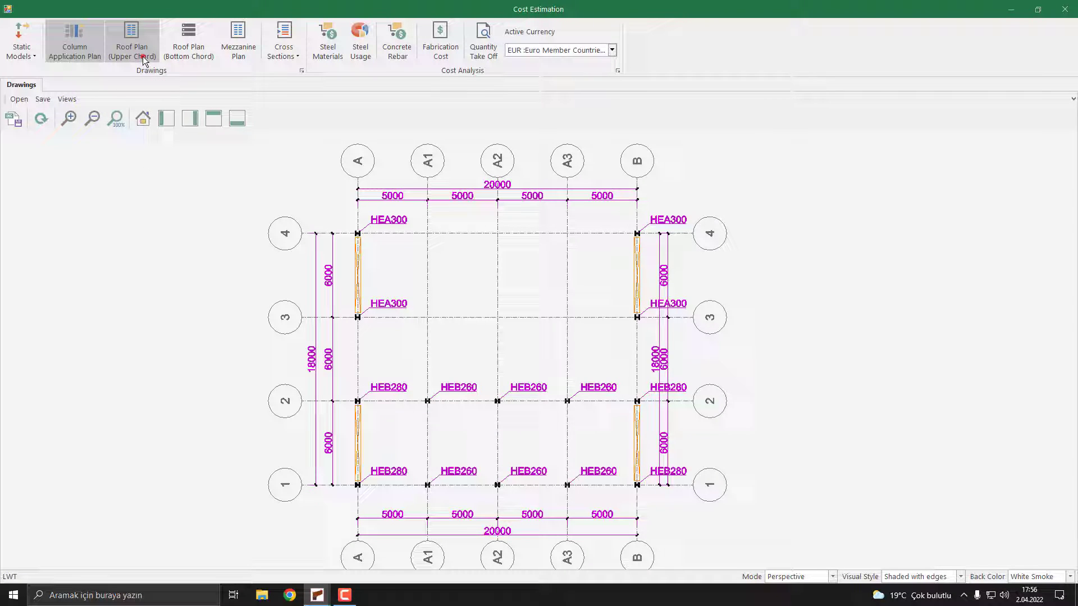
{"action": "left_click", "coordinate": [142, 57]}
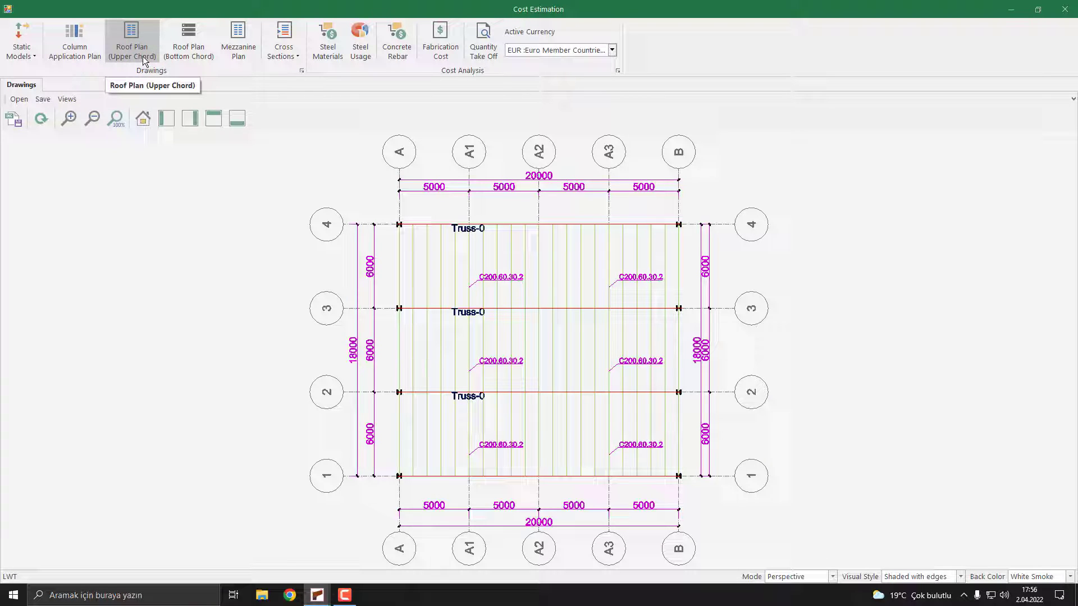
{"action": "left_click", "coordinate": [184, 59]}
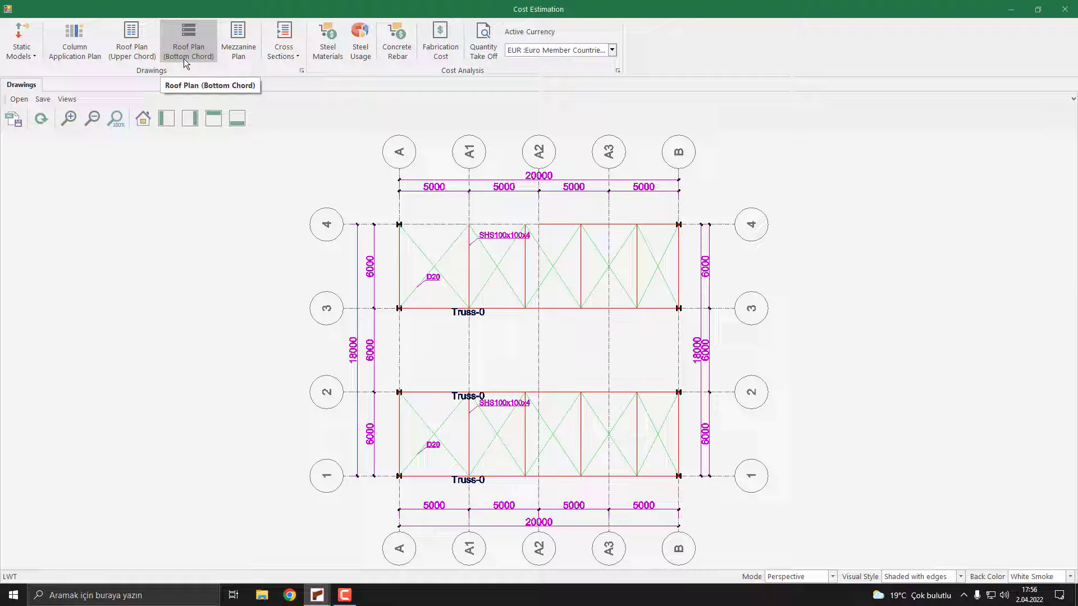
{"action": "left_click", "coordinate": [235, 59]}
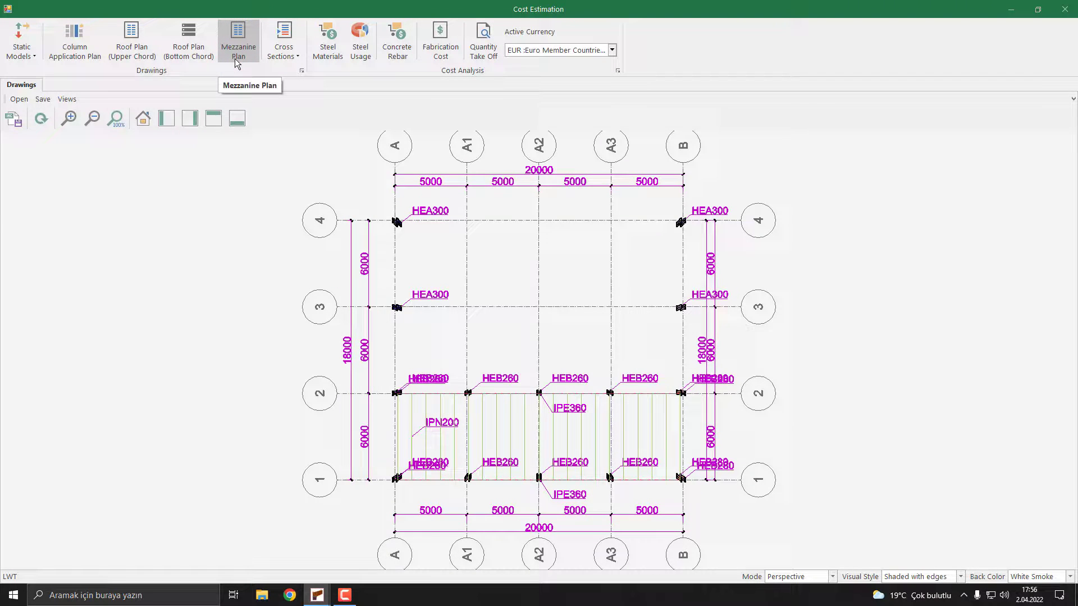
Step: Show the xz-2, xz-3 and finally yz-A cross-section drawings
{"action": "left_click", "coordinate": [282, 63]}
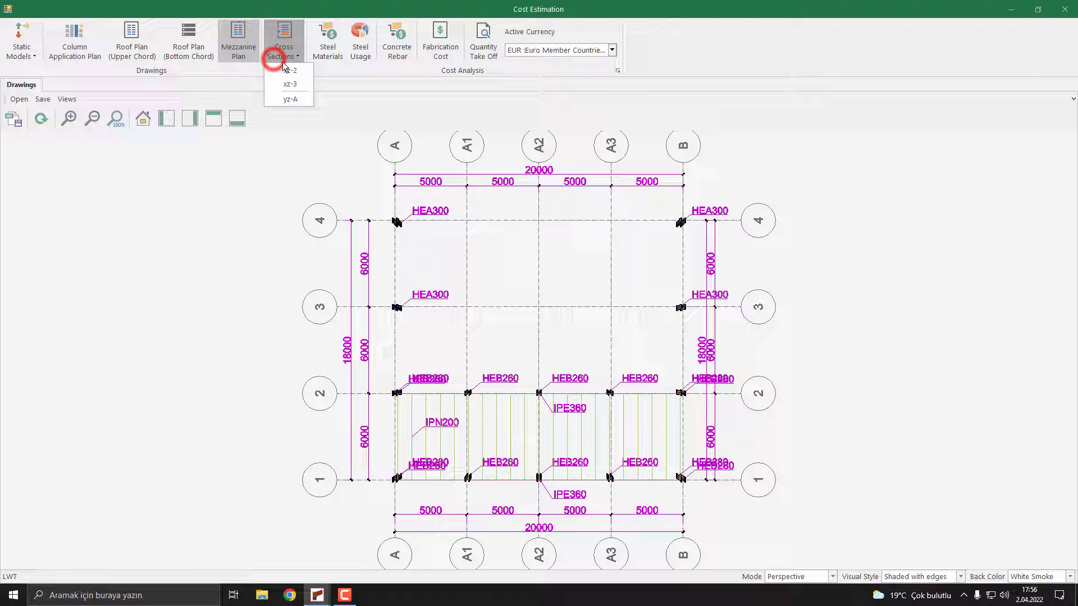
{"action": "left_click", "coordinate": [288, 70]}
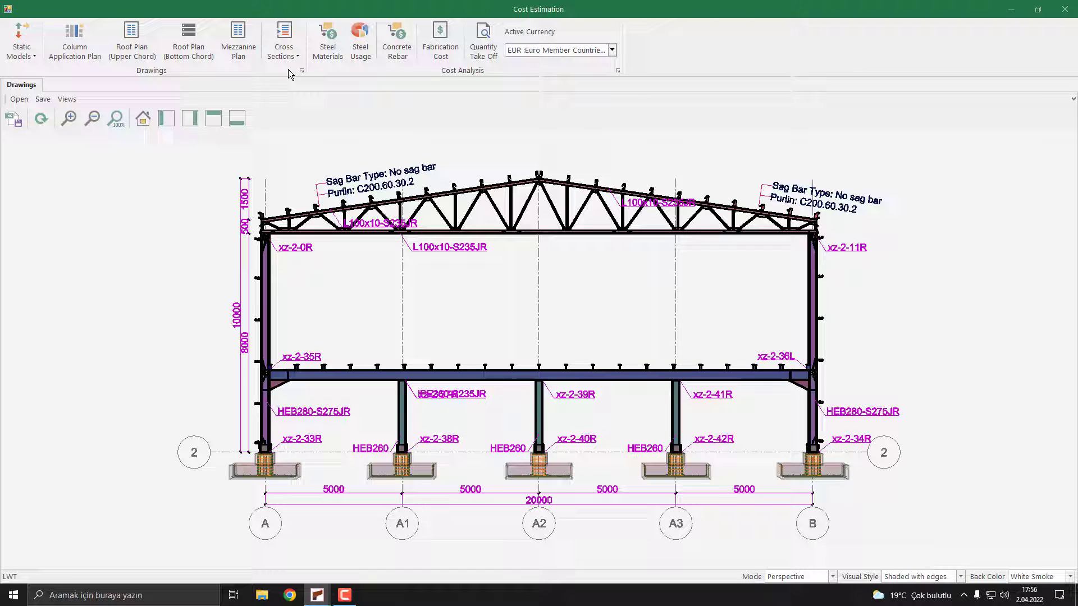
{"action": "left_click", "coordinate": [294, 60]}
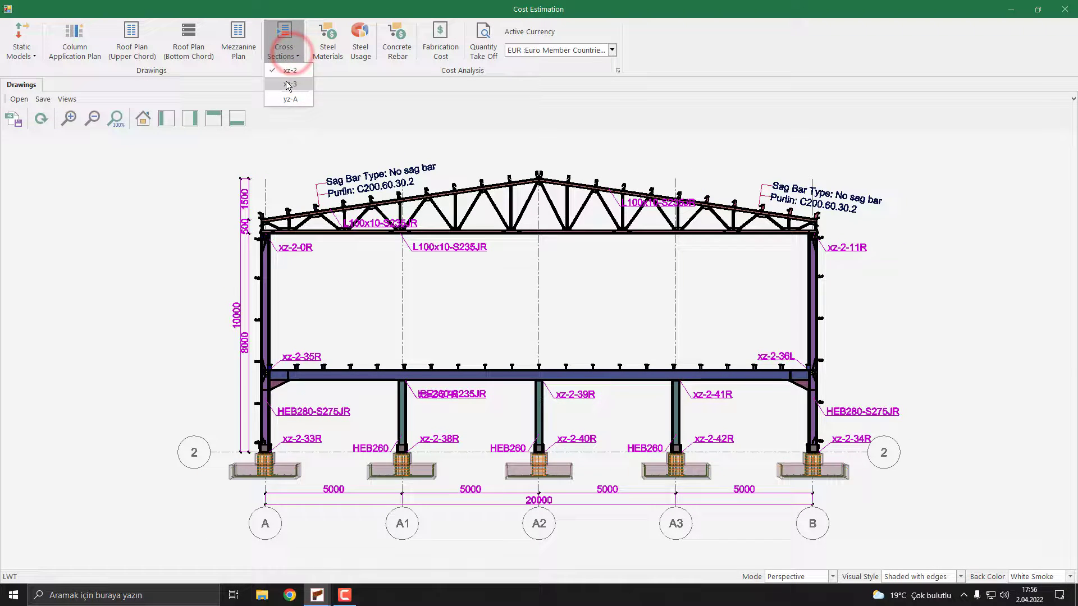
{"action": "left_click", "coordinate": [286, 81]}
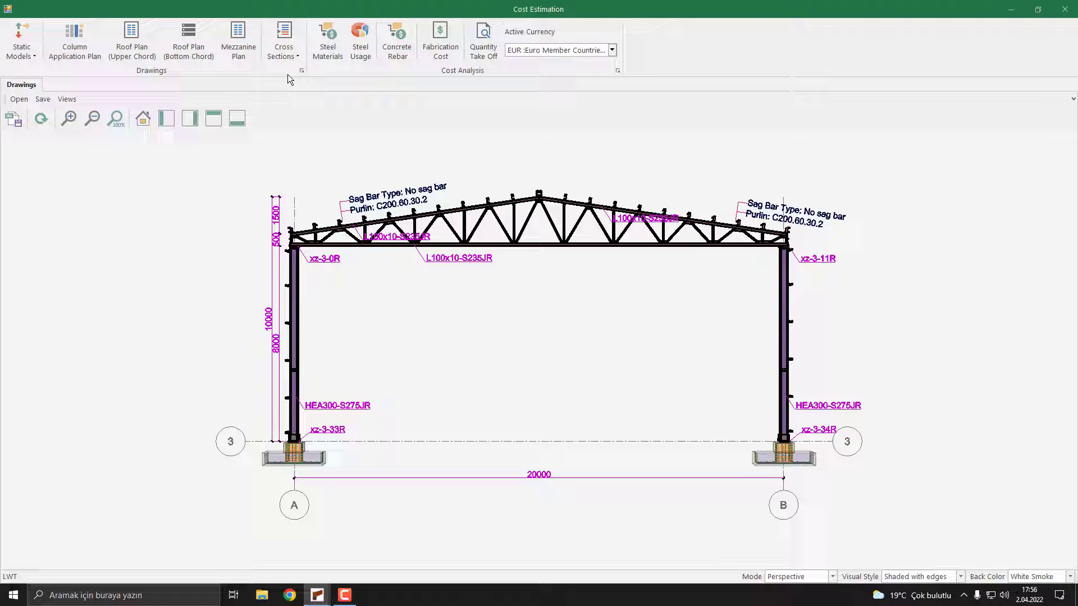
{"action": "left_click", "coordinate": [287, 58]}
{"action": "left_click", "coordinate": [287, 98]}
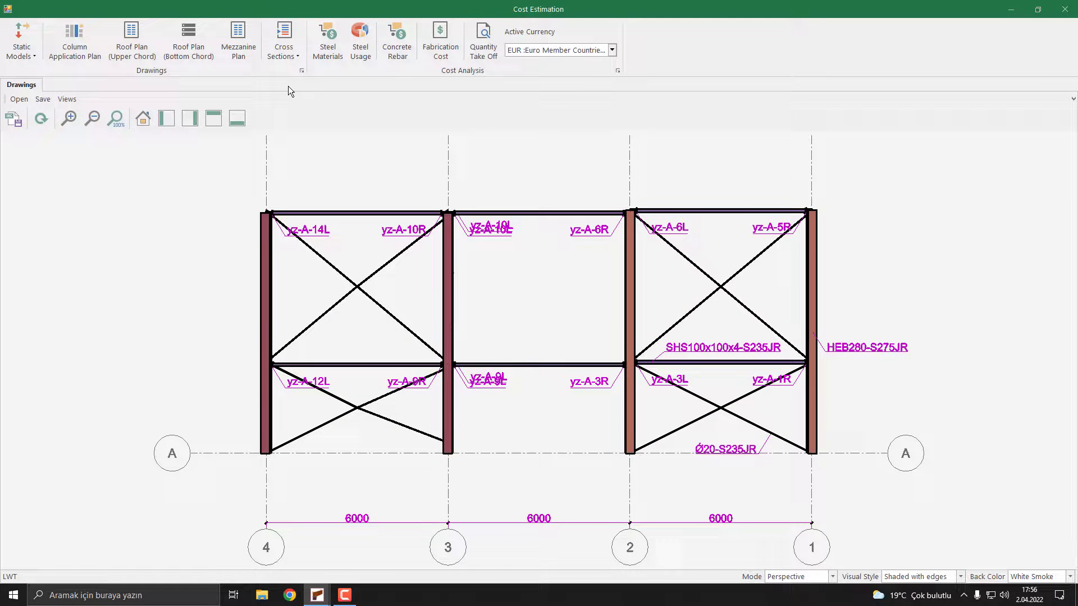
Step: Open the Steel Materials table and expand HotRolled, Cold Formed, Hollow and Steel Plate categories
{"action": "left_click", "coordinate": [328, 62]}
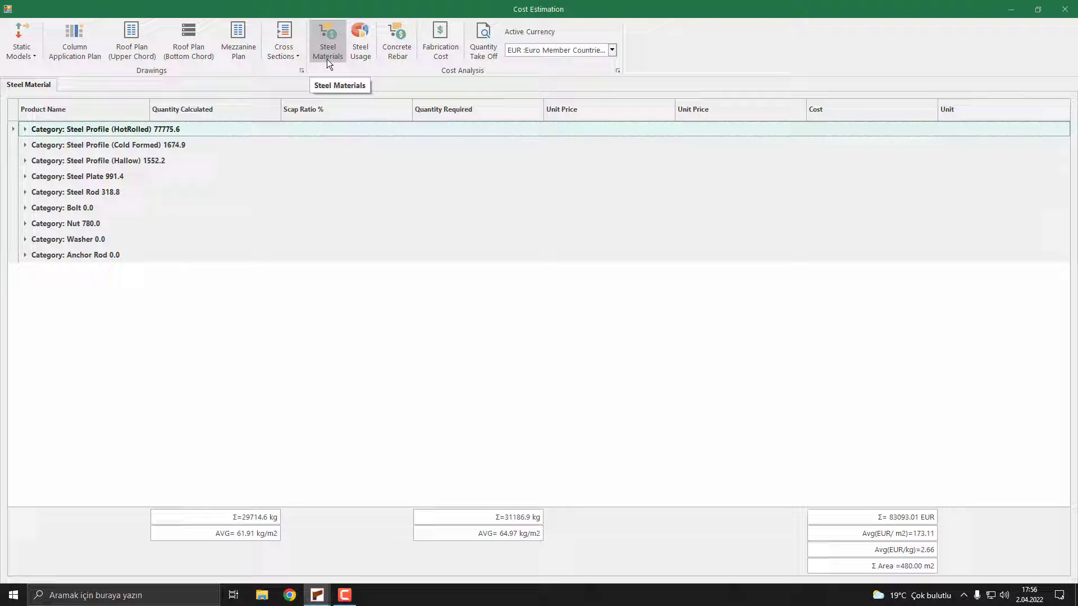
{"action": "left_click", "coordinate": [25, 129]}
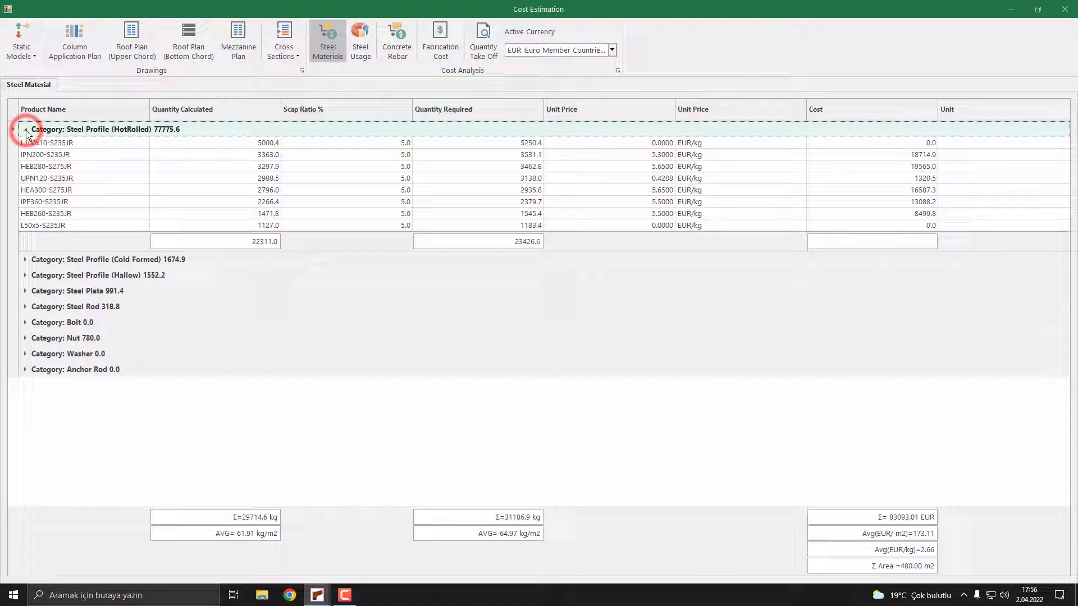
{"action": "left_click", "coordinate": [24, 261]}
{"action": "left_click", "coordinate": [25, 308]}
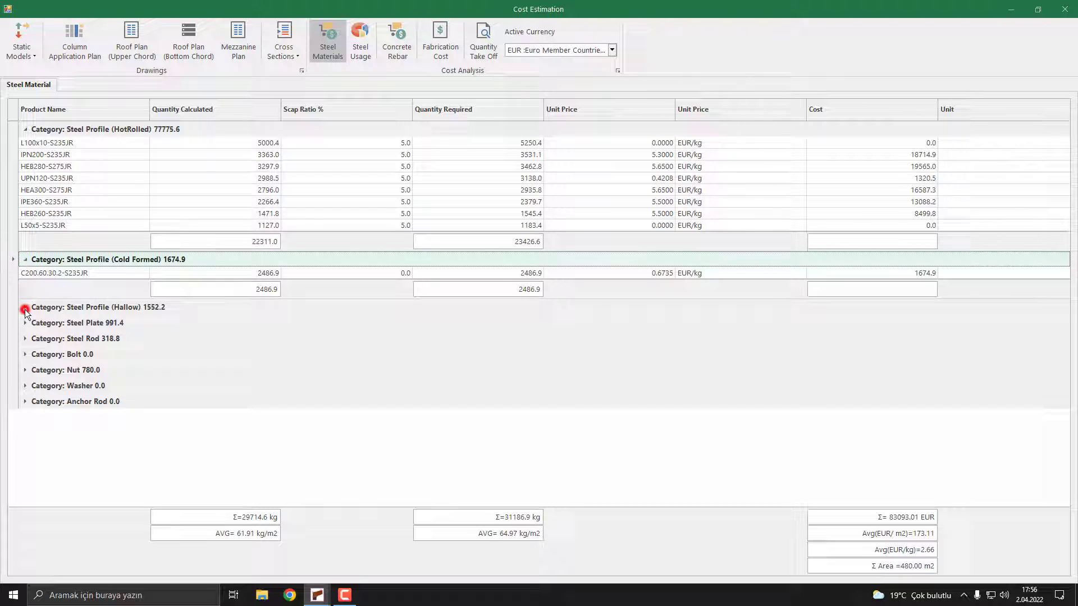
{"action": "left_click", "coordinate": [24, 355]}
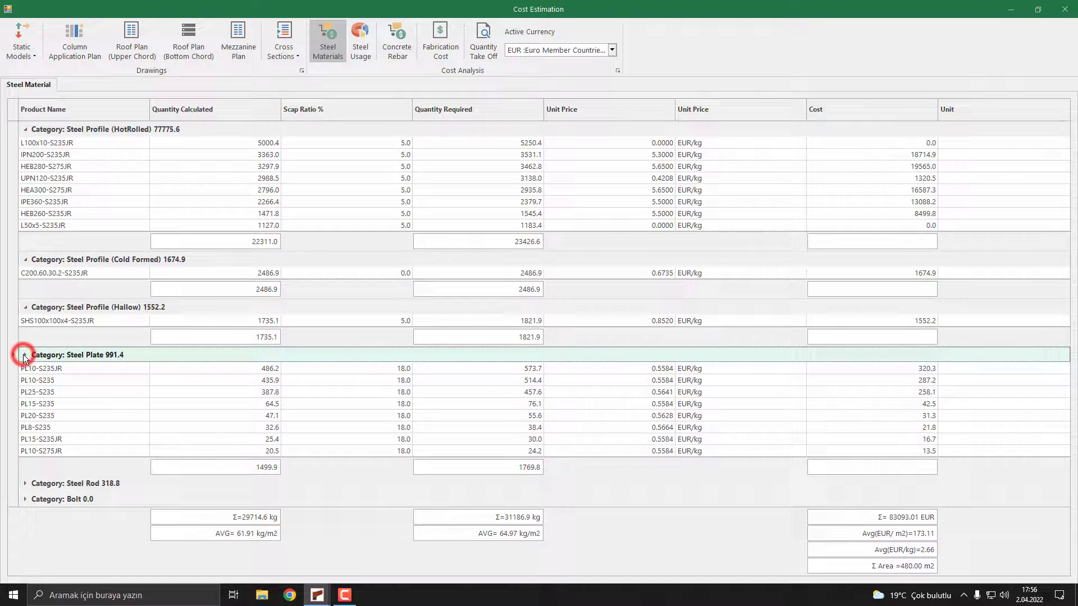
{"action": "scroll", "coordinate": [209, 299], "scroll_direction": "down", "scroll_amount": 1}
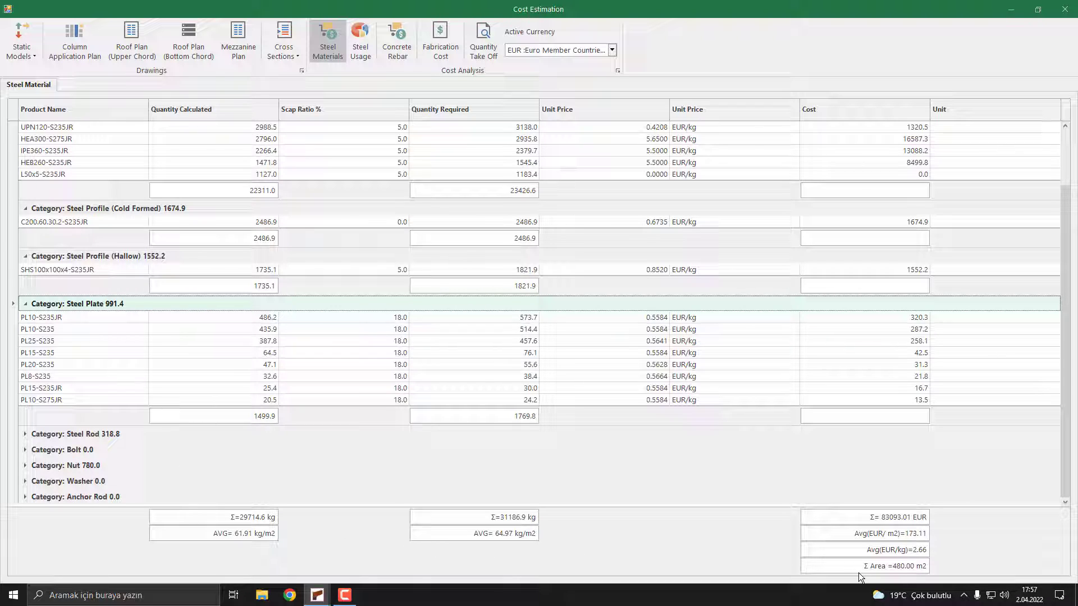
{"action": "left_click", "coordinate": [367, 57]}
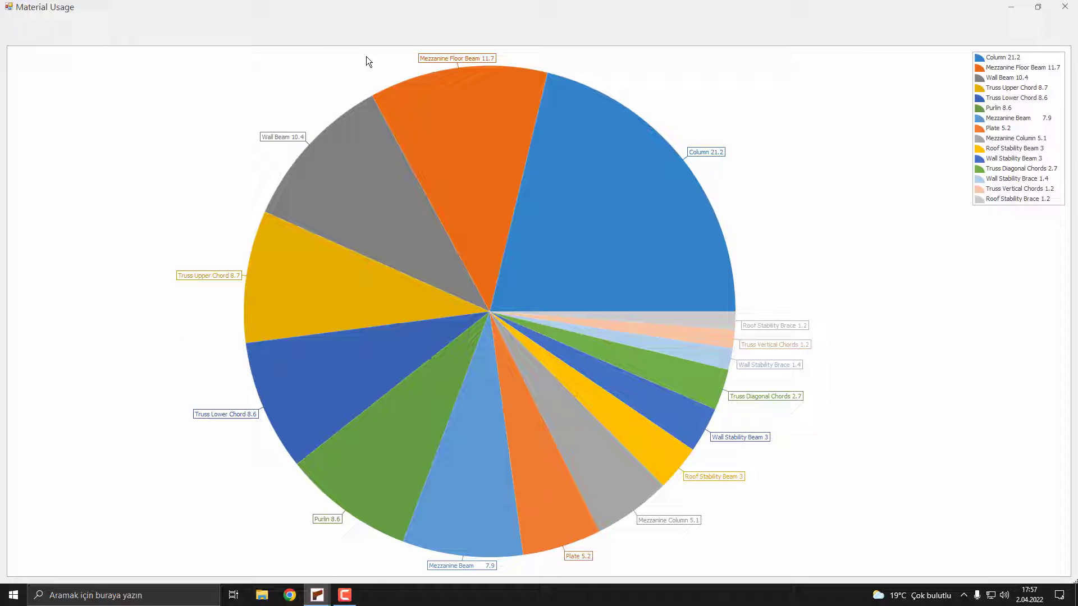
{"action": "left_click", "coordinate": [1065, 8]}
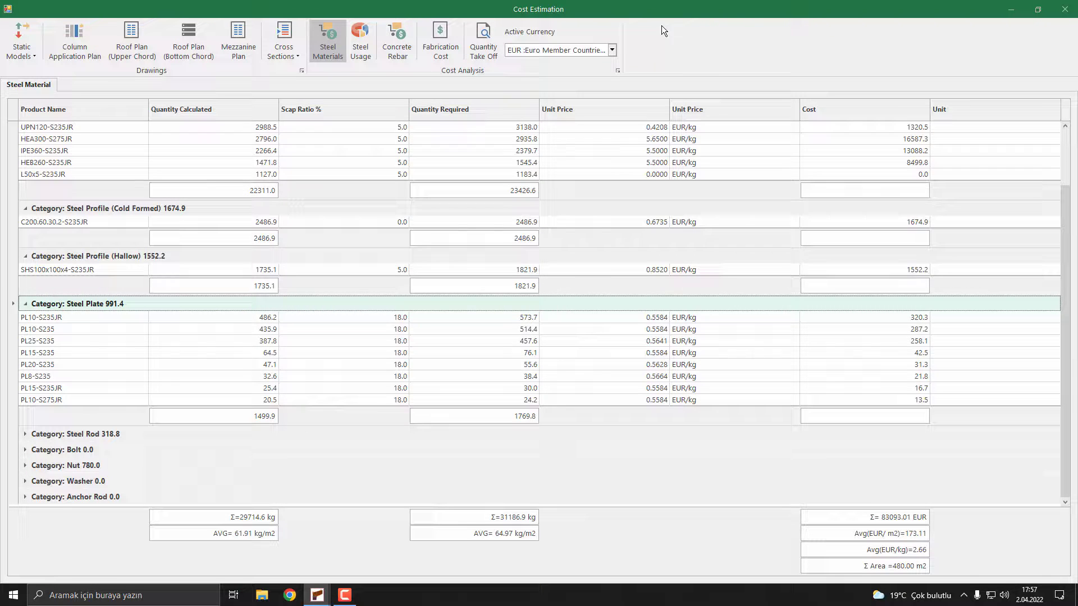
Step: View the concrete and rebar costs, then bring up the Fabrication Cost form
{"action": "left_click", "coordinate": [401, 52]}
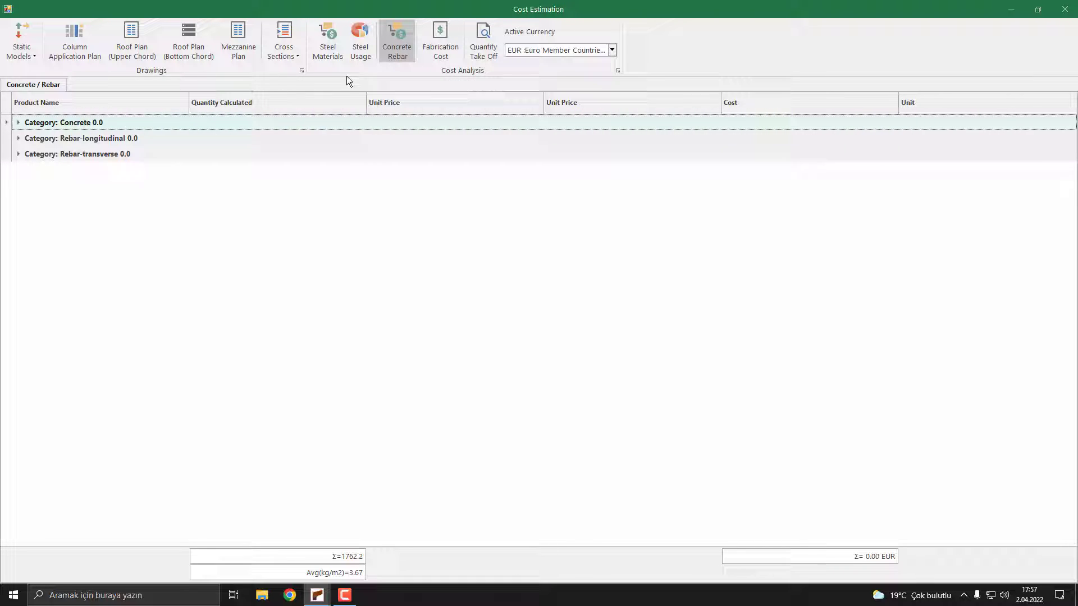
{"action": "left_click", "coordinate": [447, 61]}
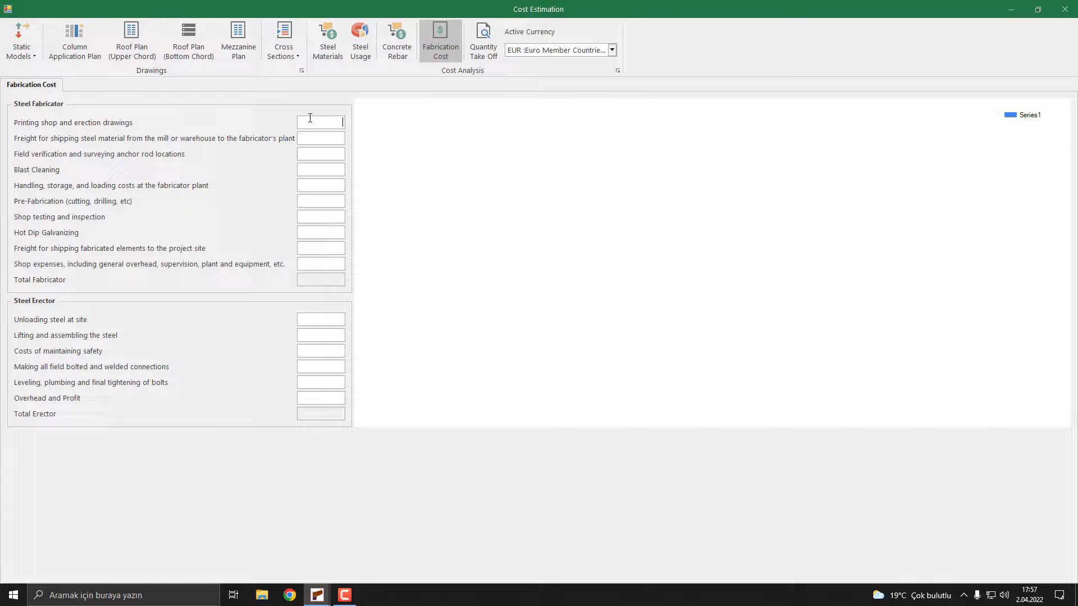
{"action": "left_click", "coordinate": [315, 135]}
{"action": "left_click", "coordinate": [321, 169]}
{"action": "left_click", "coordinate": [319, 185]}
{"action": "left_click", "coordinate": [482, 57]}
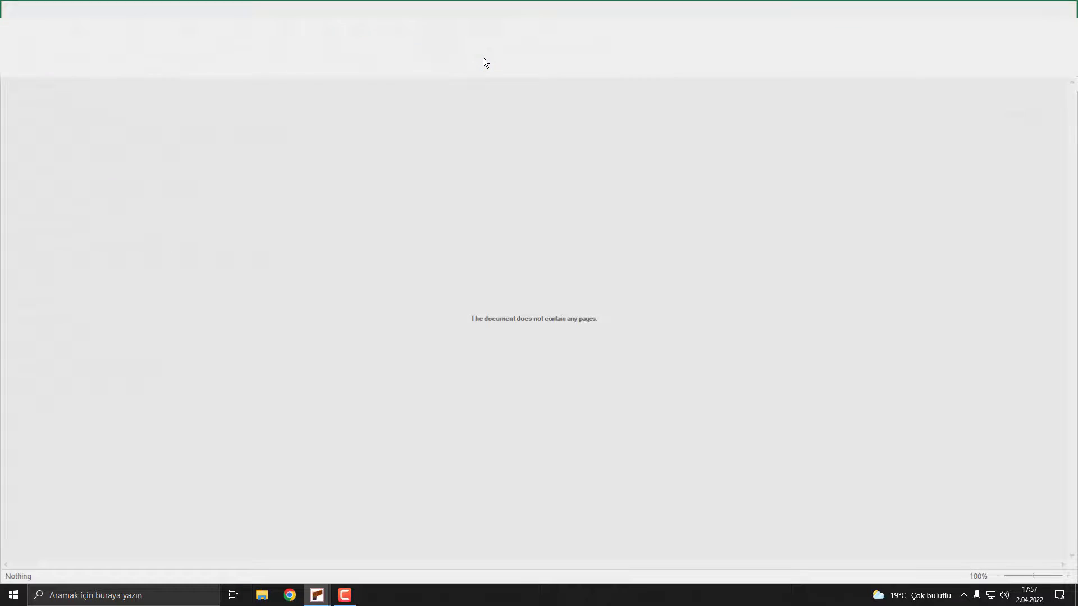
{"action": "scroll", "coordinate": [585, 208], "scroll_direction": "down", "scroll_amount": 3}
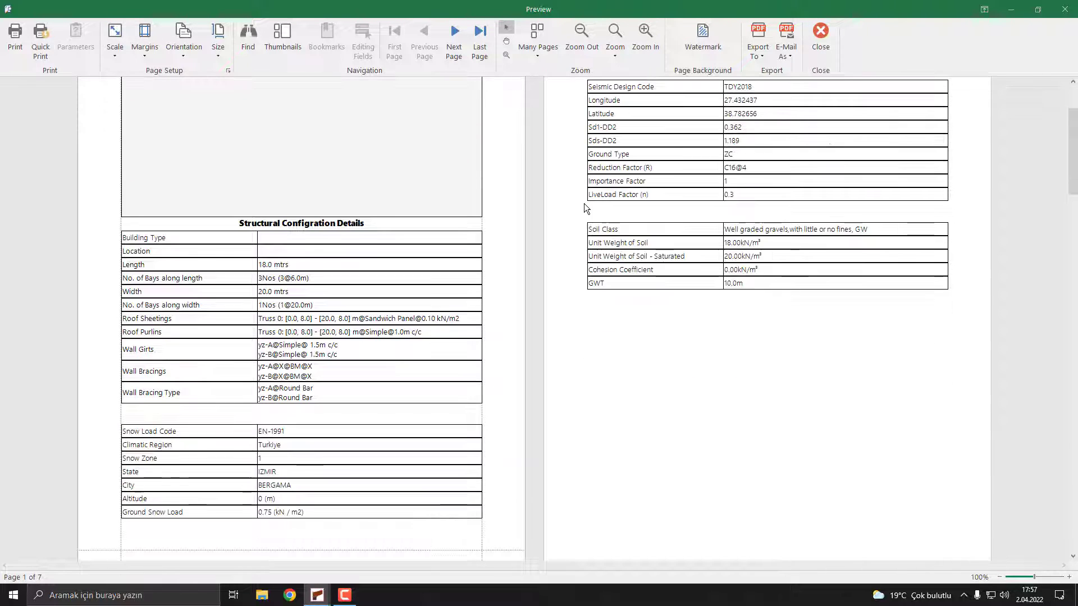
{"action": "scroll", "coordinate": [584, 204], "scroll_direction": "down", "scroll_amount": 2}
{"action": "scroll", "coordinate": [584, 205], "scroll_direction": "down", "scroll_amount": 3}
{"action": "scroll", "coordinate": [584, 205], "scroll_direction": "down", "scroll_amount": 4}
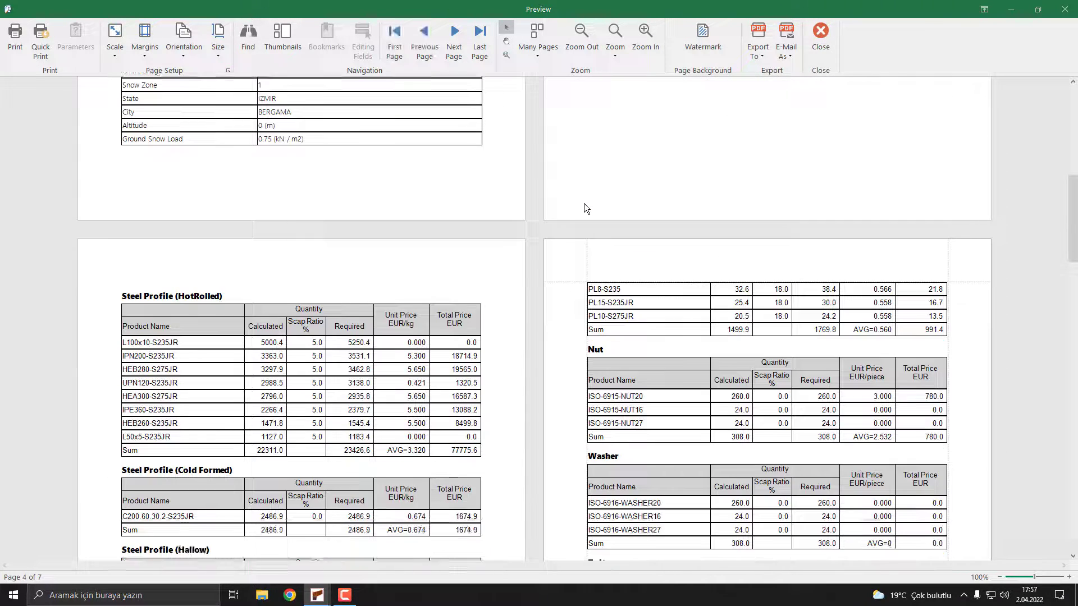
{"action": "scroll", "coordinate": [584, 203], "scroll_direction": "down", "scroll_amount": 3}
{"action": "scroll", "coordinate": [584, 203], "scroll_direction": "down", "scroll_amount": 5}
{"action": "scroll", "coordinate": [584, 203], "scroll_direction": "down", "scroll_amount": 2}
{"action": "scroll", "coordinate": [584, 203], "scroll_direction": "down", "scroll_amount": 2}
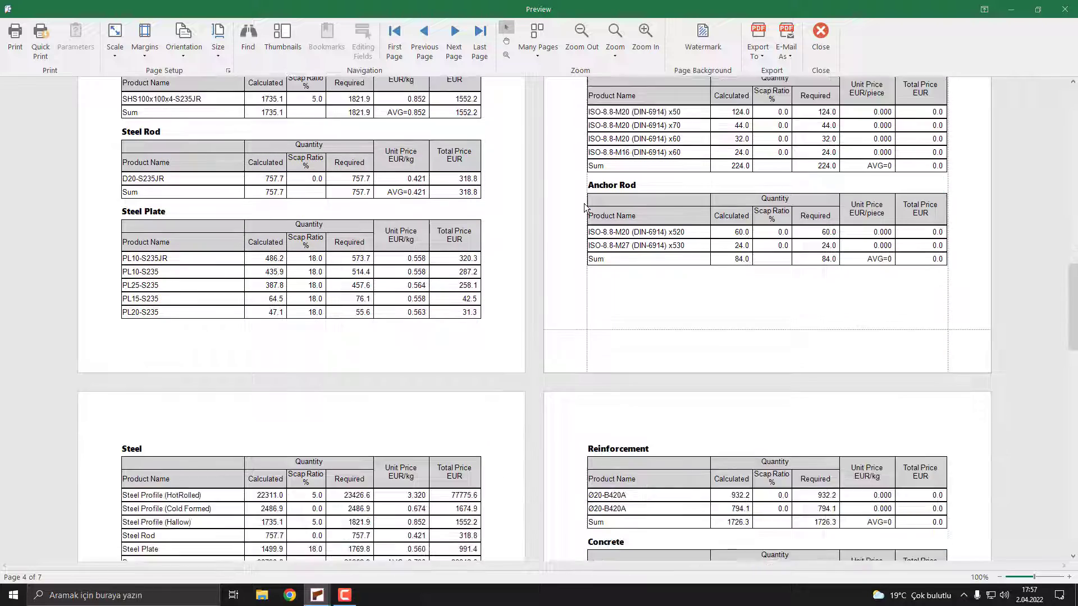
{"action": "scroll", "coordinate": [584, 203], "scroll_direction": "down", "scroll_amount": 2}
{"action": "scroll", "coordinate": [584, 203], "scroll_direction": "down", "scroll_amount": 2}
{"action": "scroll", "coordinate": [583, 203], "scroll_direction": "down", "scroll_amount": 3}
{"action": "scroll", "coordinate": [584, 205], "scroll_direction": "down", "scroll_amount": 2}
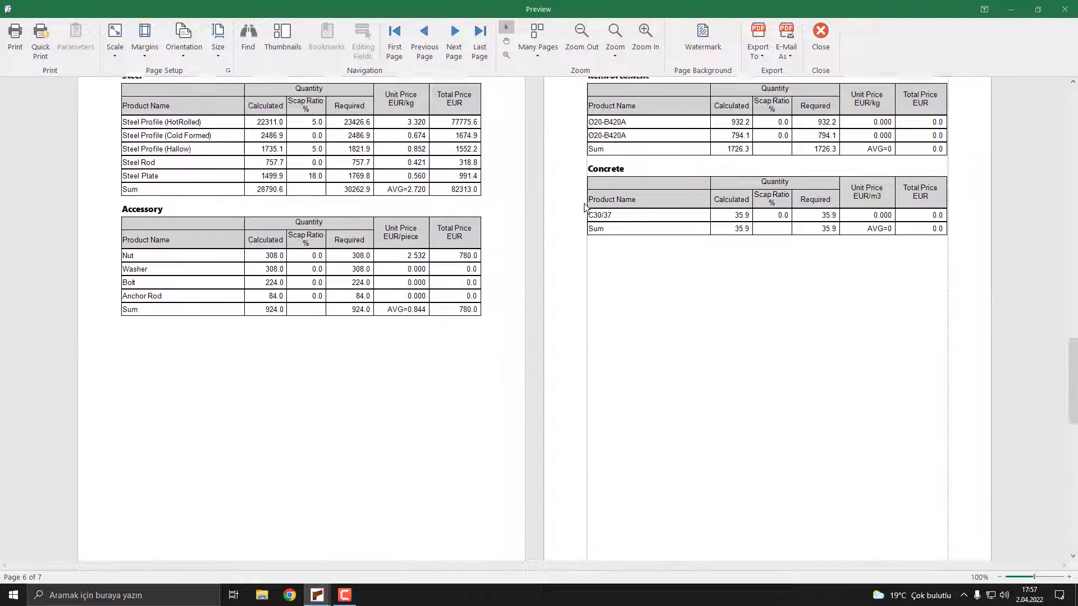
{"action": "scroll", "coordinate": [584, 204], "scroll_direction": "down", "scroll_amount": 1}
{"action": "left_click", "coordinate": [832, 39]}
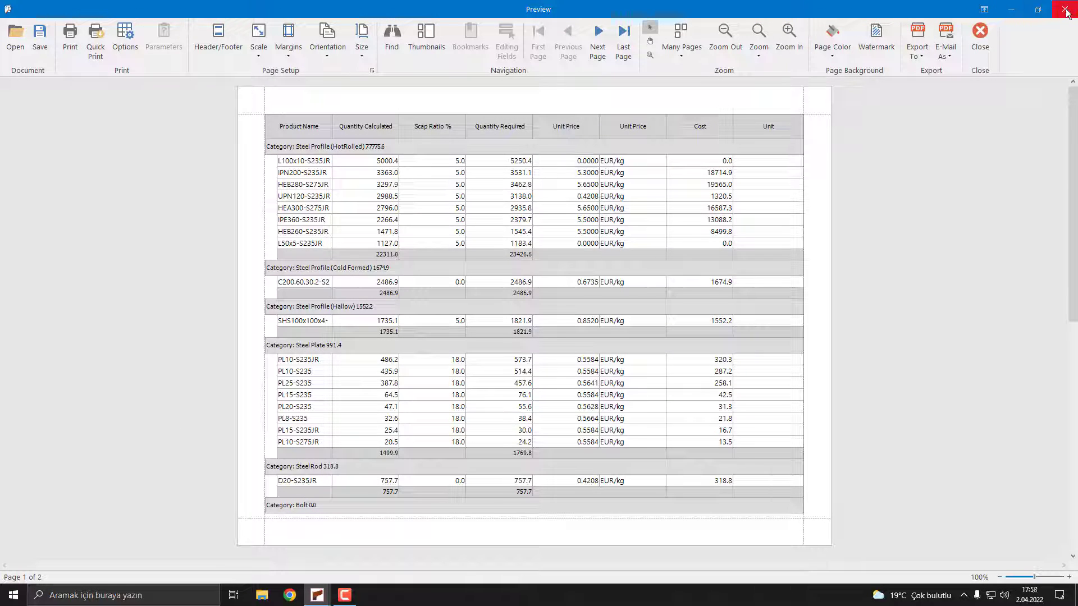
{"action": "left_click", "coordinate": [1066, 10]}
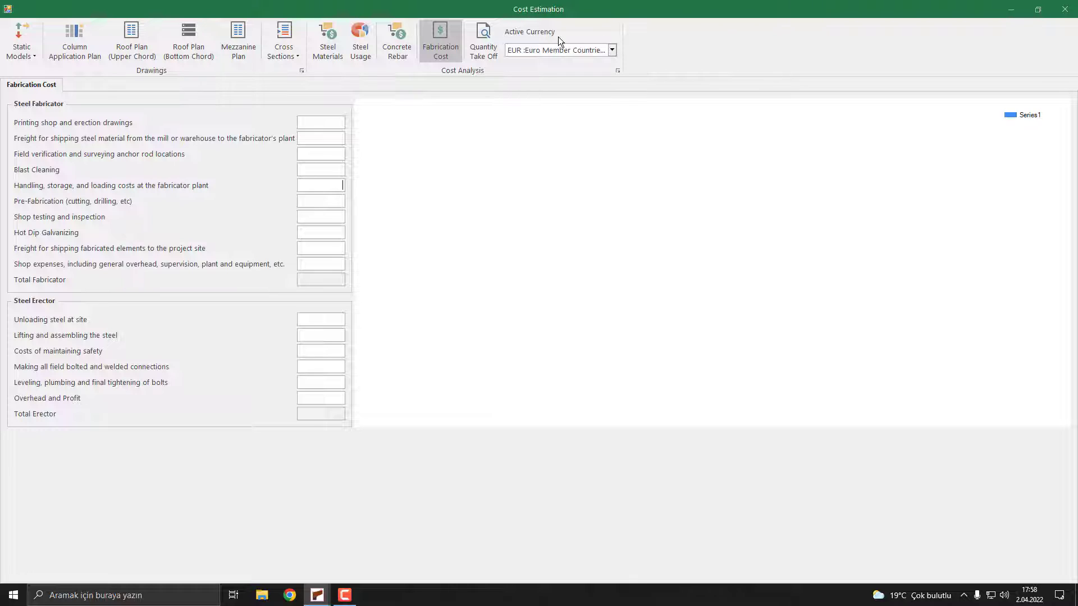
{"action": "left_click", "coordinate": [574, 49]}
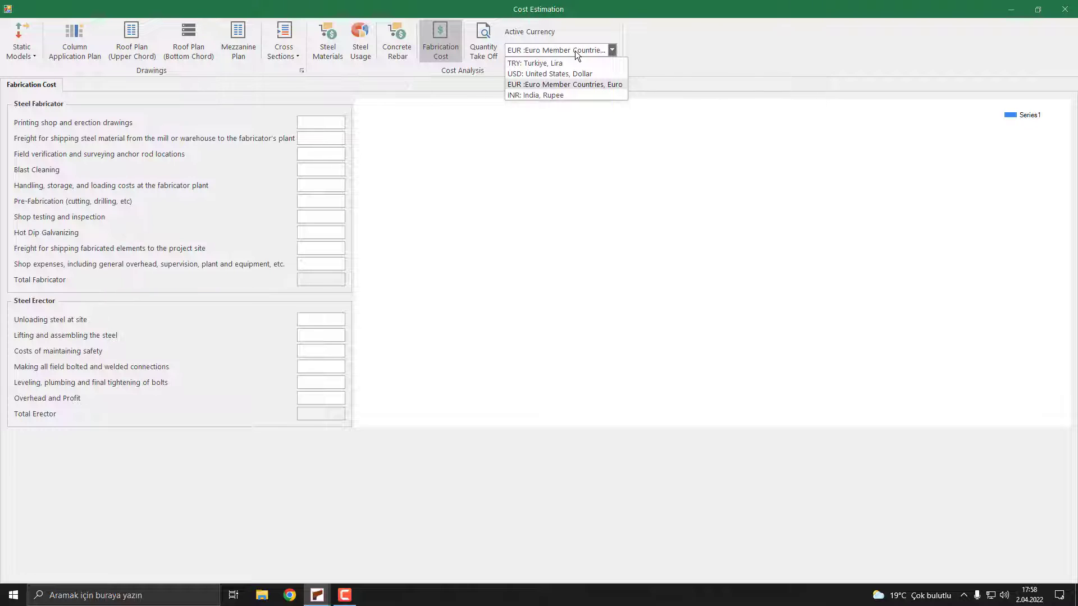
{"action": "left_click", "coordinate": [576, 51]}
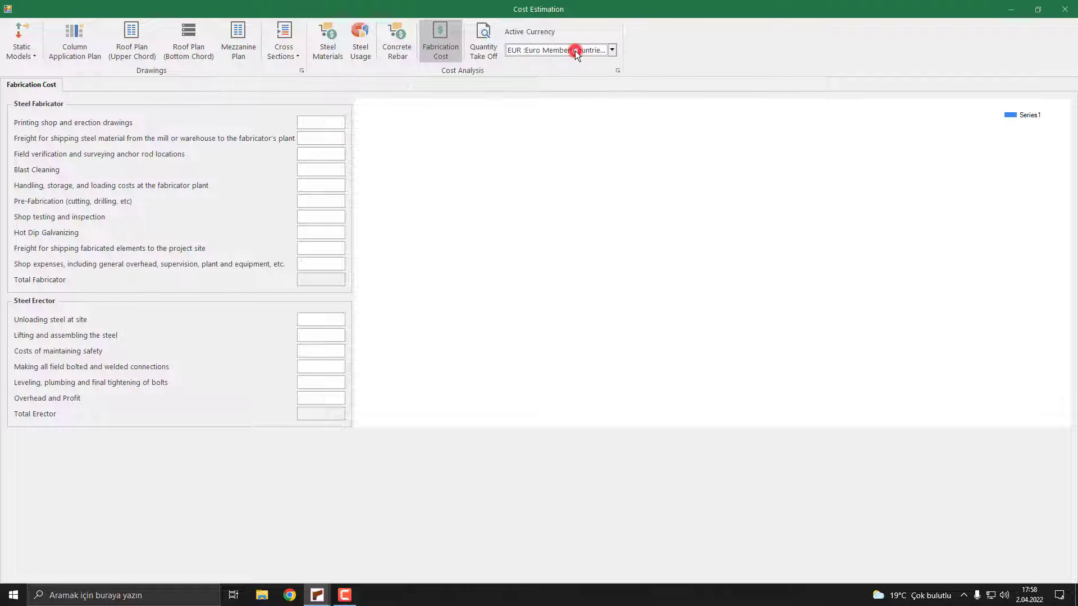